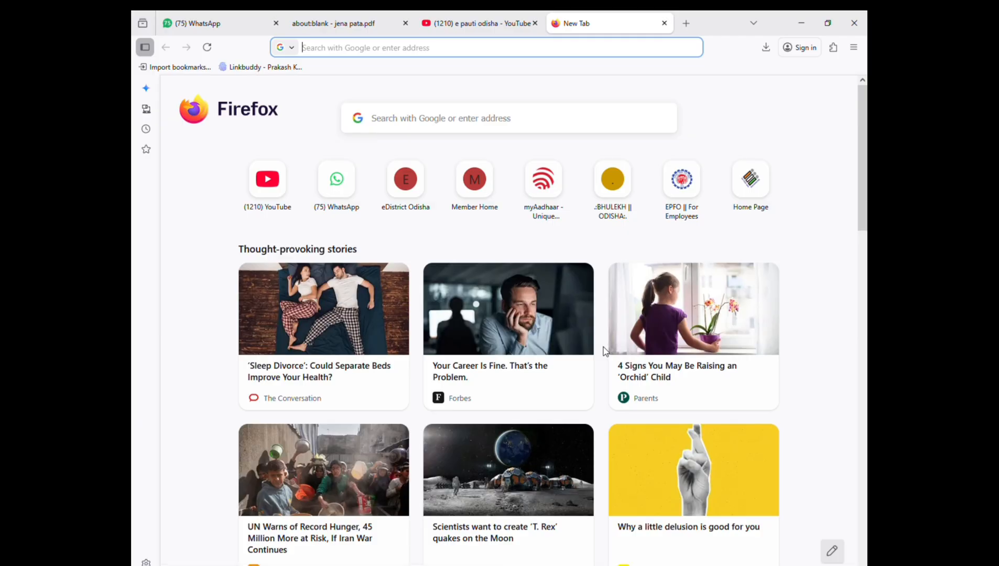
# Step: Load the foododisha.in website and dismiss the helpline announcement popup
pyautogui.click(480, 50)
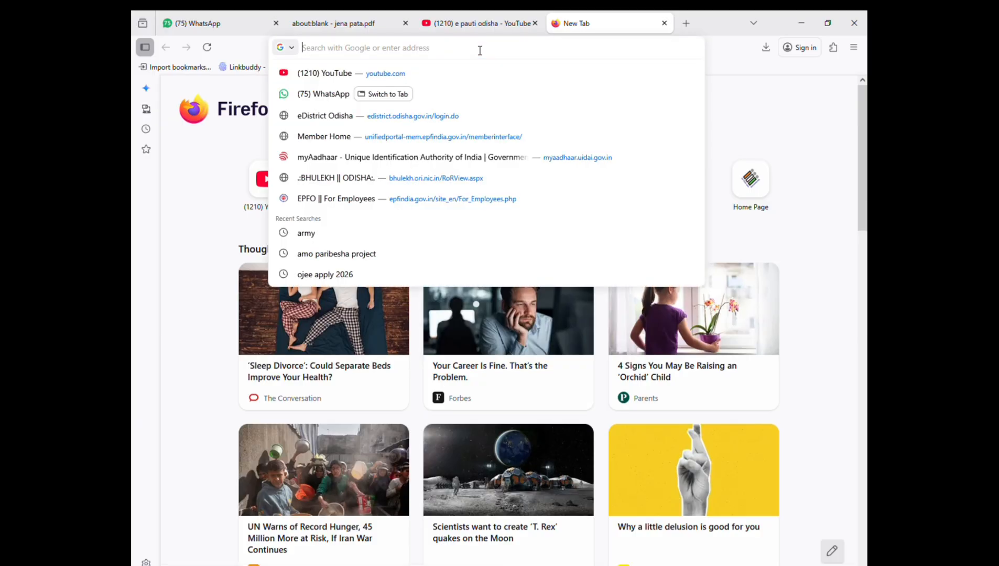
pyautogui.write('foododisha.in')
pyautogui.press('Return')
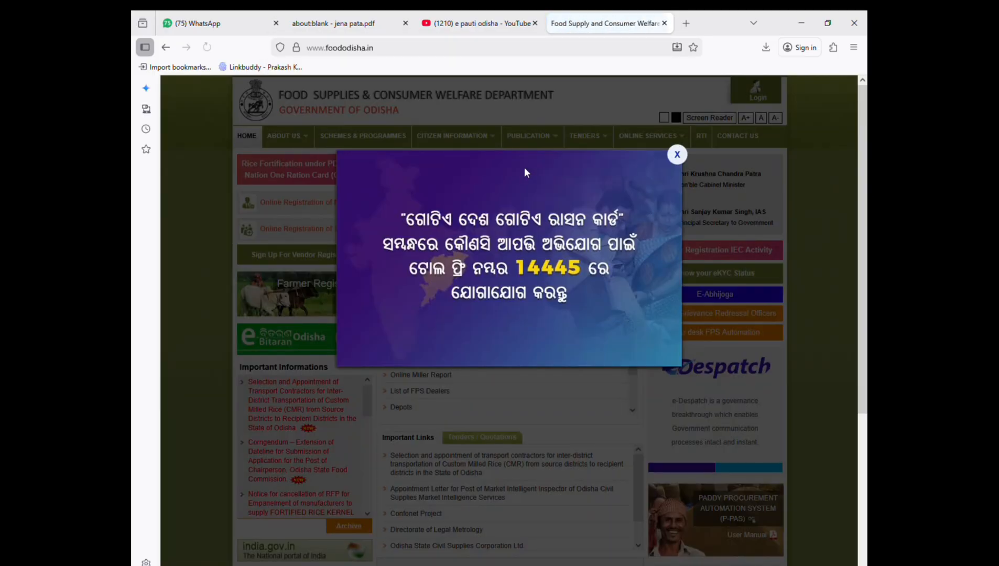
pyautogui.click(677, 154)
# Step: Go to Online Services > Citizen Services and choose SFSS Apply New Card
pyautogui.click(659, 132)
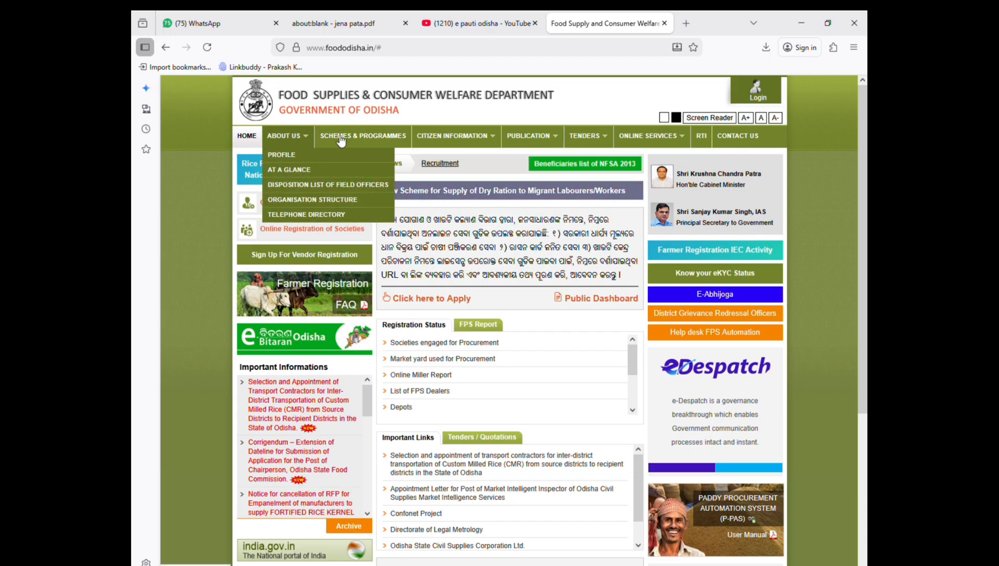
pyautogui.moveTo(665, 137)
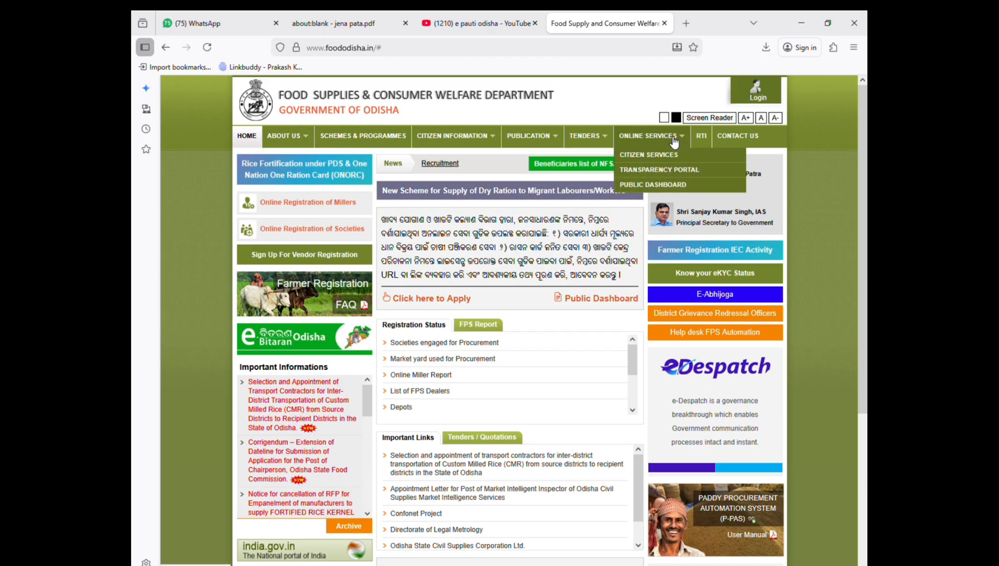
pyautogui.click(667, 157)
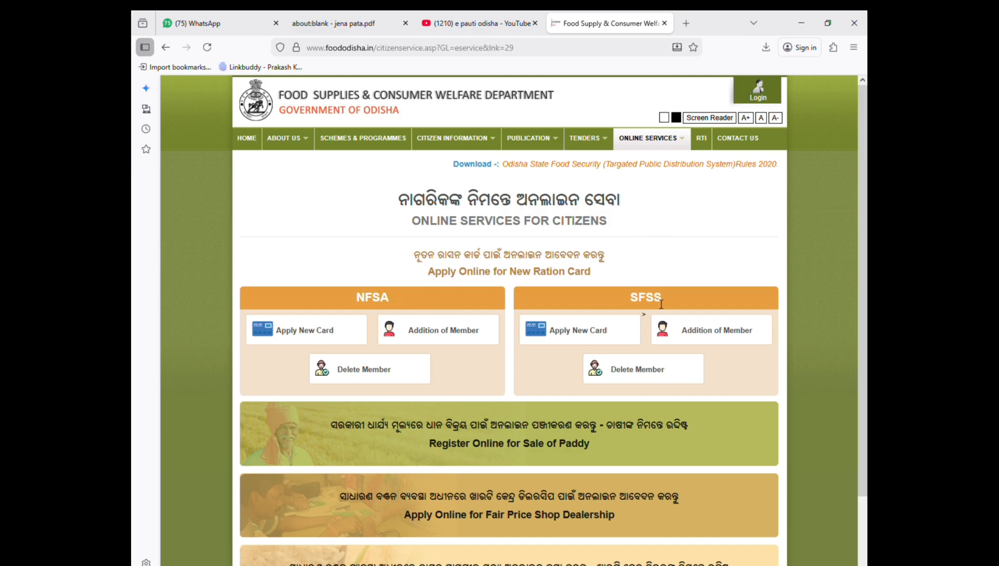
pyautogui.click(610, 346)
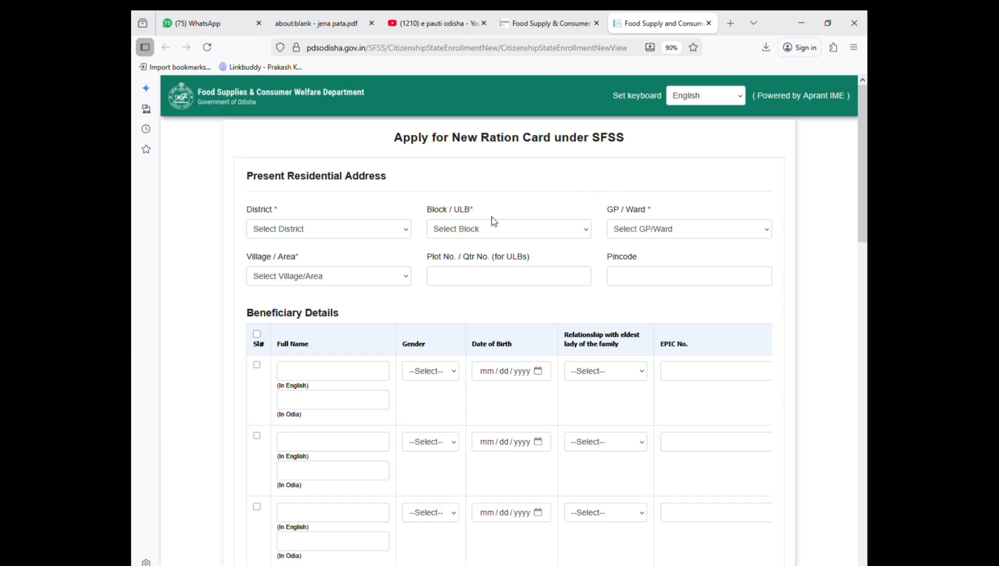
# Step: Select JAJPUR district, DASARATHPUR block, CHHANCHINA GP and ARUHA village for the present address
pyautogui.click(340, 236)
pyautogui.click(332, 453)
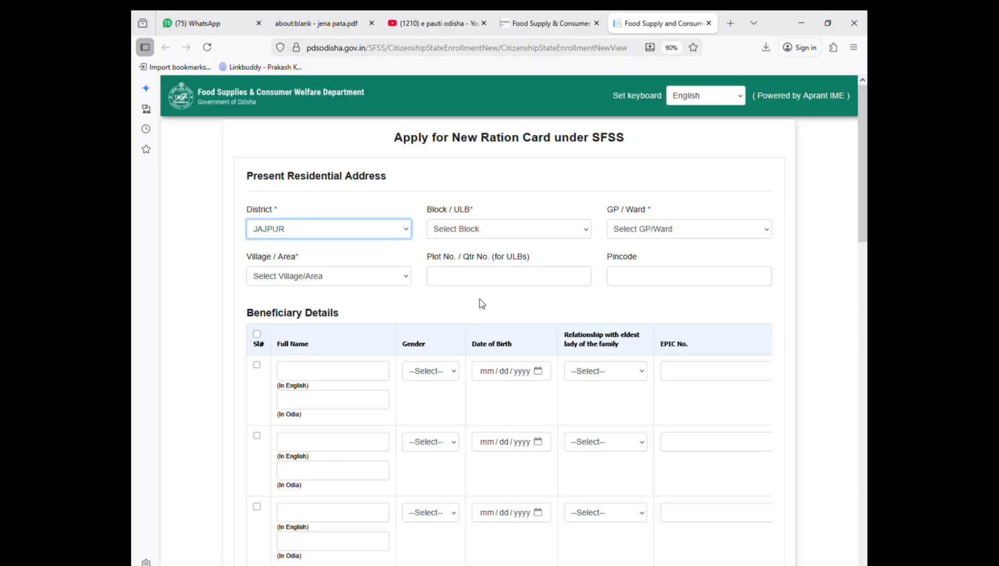
pyautogui.click(486, 230)
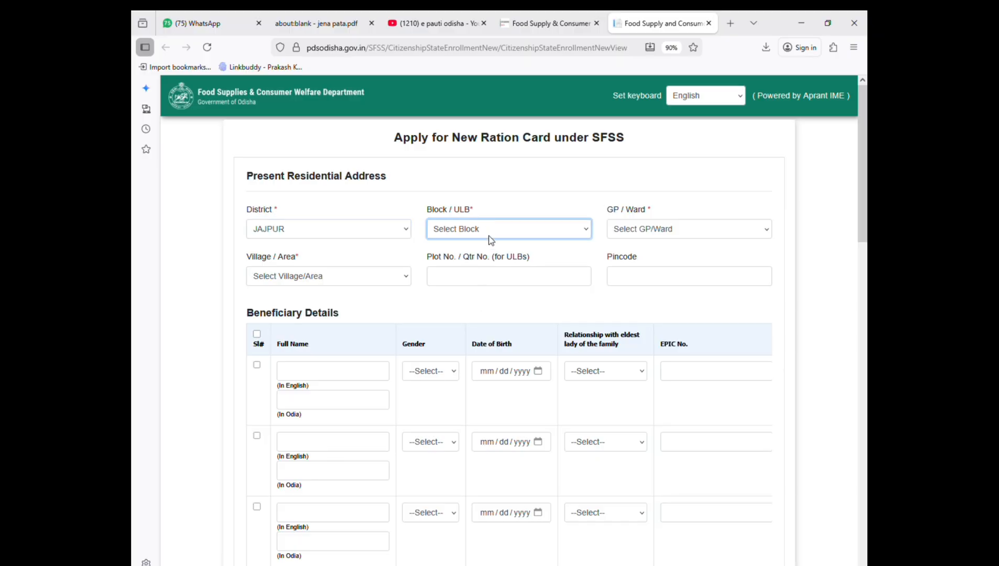
pyautogui.click(487, 329)
pyautogui.click(703, 234)
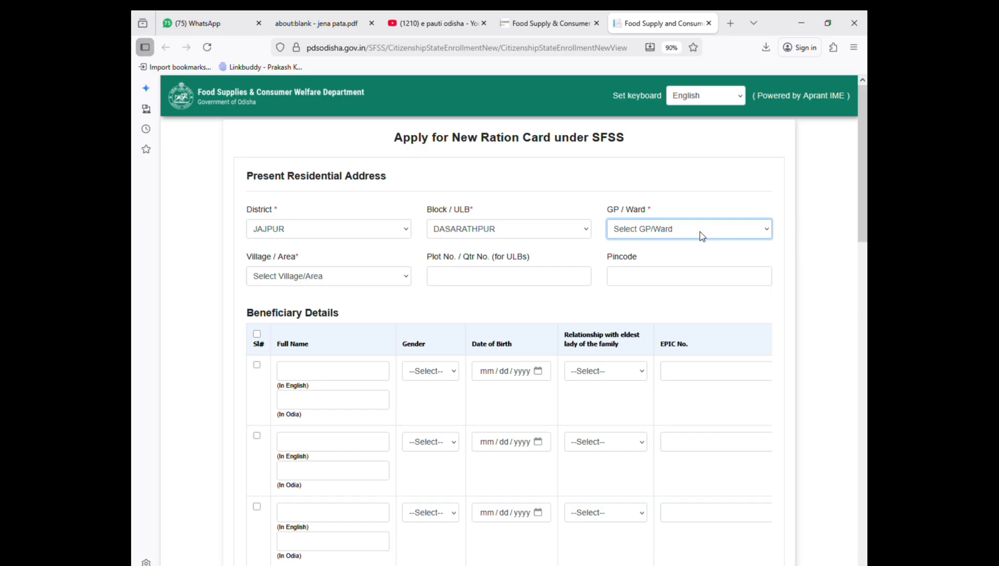
pyautogui.click(677, 350)
pyautogui.click(365, 276)
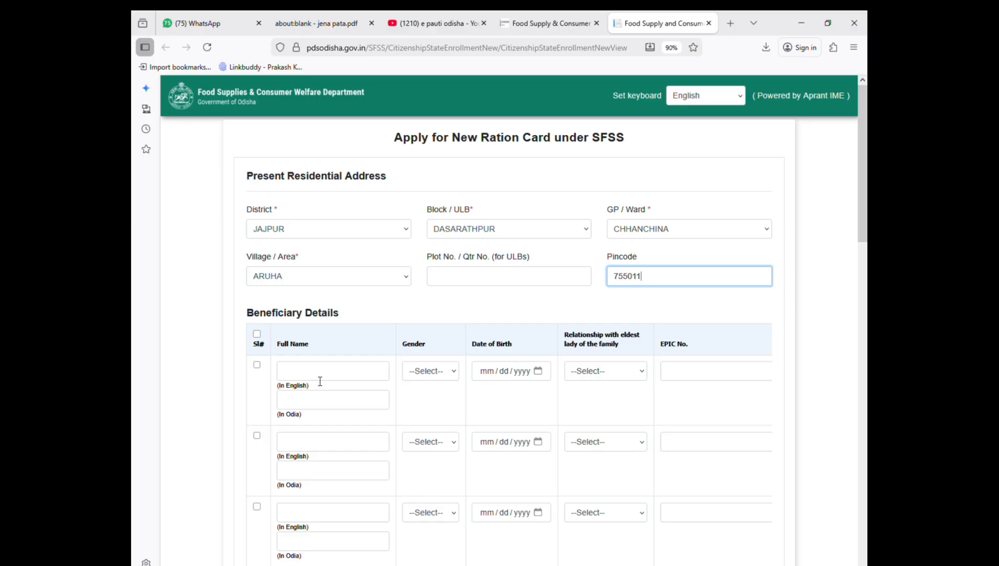
pyautogui.click(320, 373)
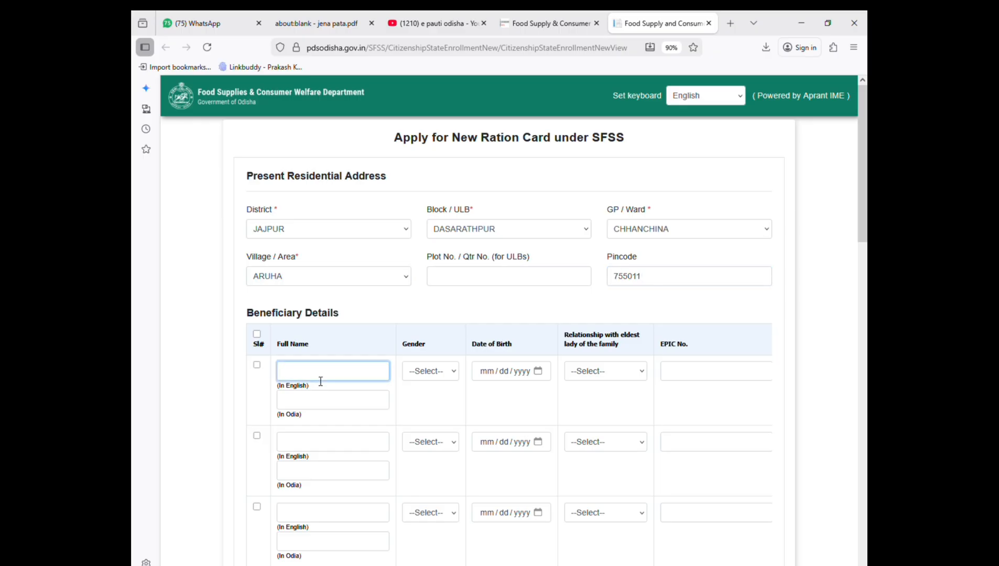
# Step: Enter the first beneficiary's full name in English and in Odia
pyautogui.click(341, 407)
pyautogui.write('ମ')
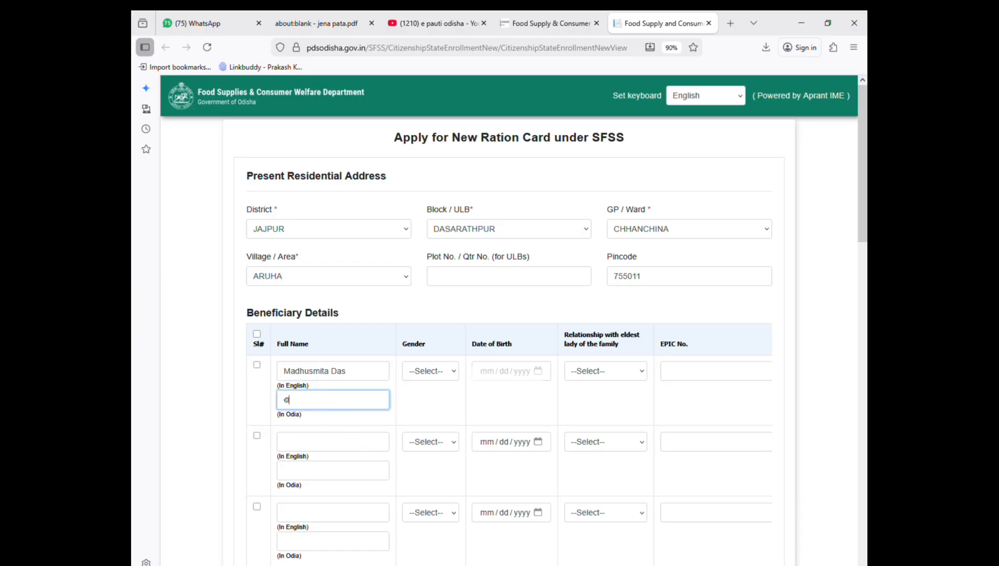
pyautogui.press('BackSpace')
pyautogui.click(430, 374)
pyautogui.click(430, 421)
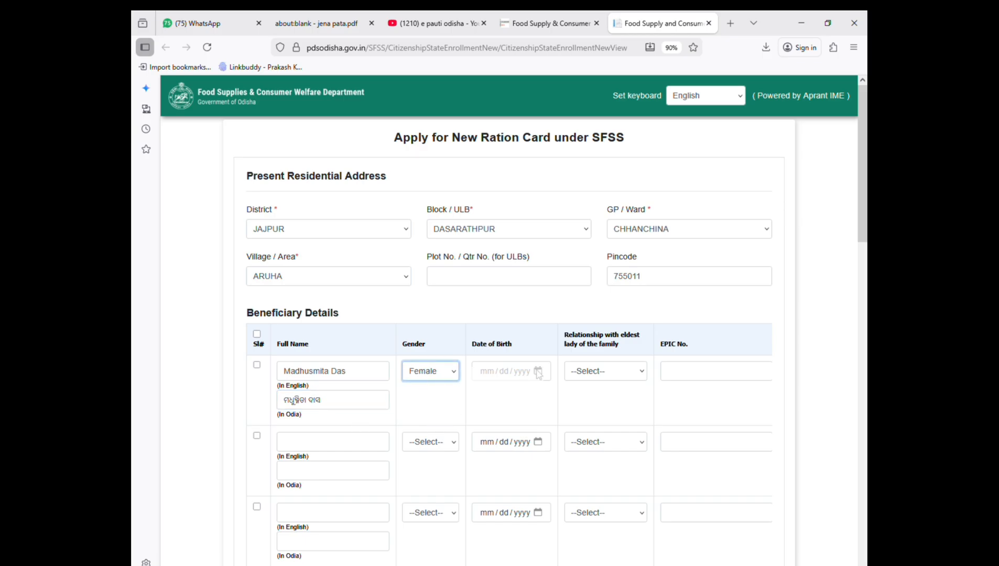
pyautogui.click(538, 372)
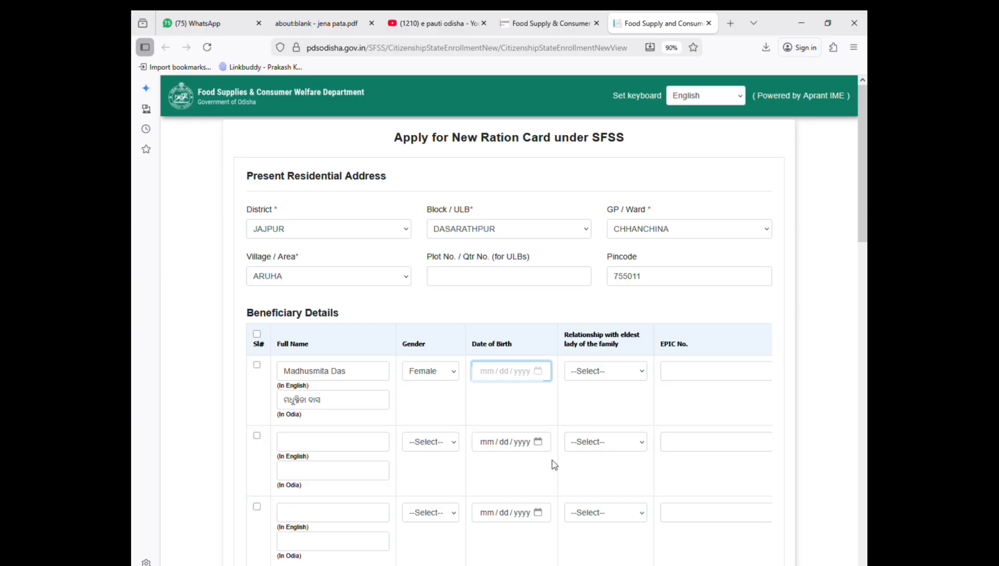
pyautogui.write('2018')
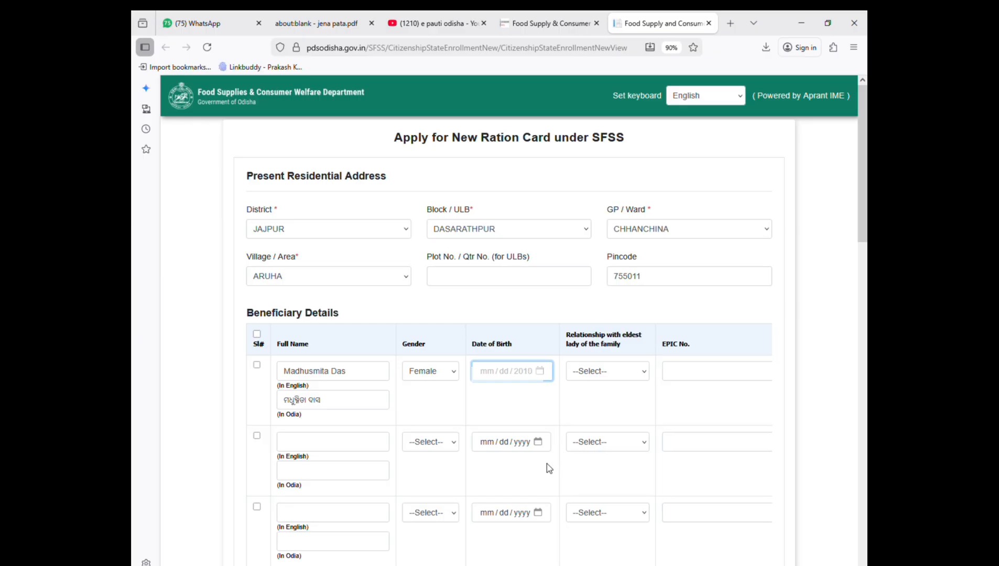
pyautogui.write('2007')
pyautogui.write('1995')
pyautogui.write('05 / ')
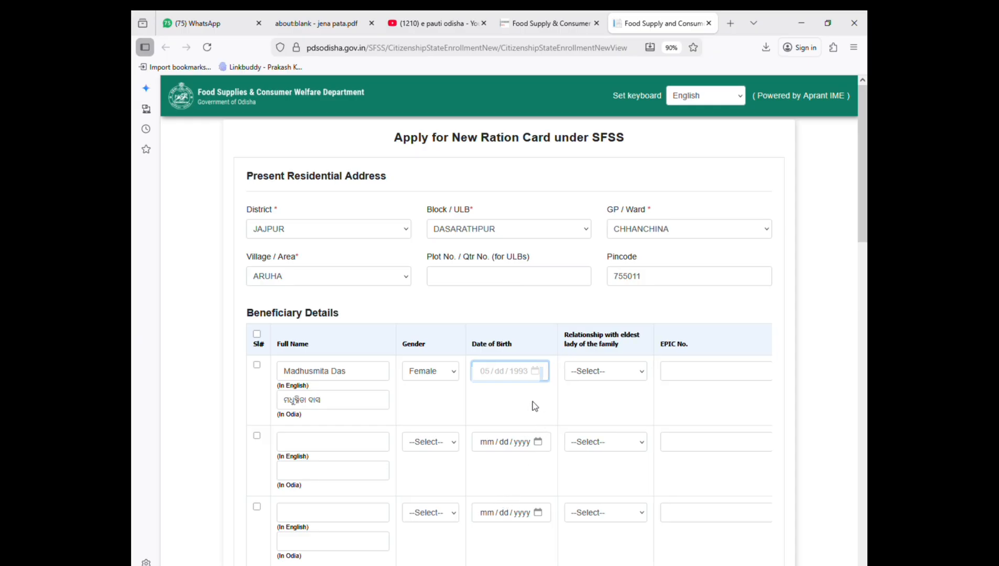
pyautogui.write('06')
# Step: Set the first beneficiary's relationship to the eldest lady as Head
pyautogui.click(620, 371)
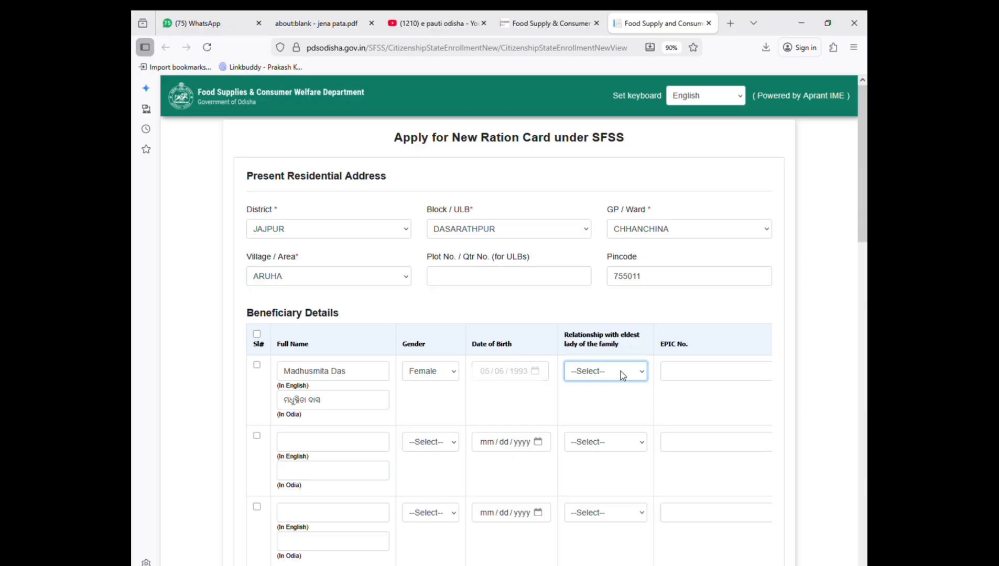
pyautogui.click(613, 341)
pyautogui.click(621, 371)
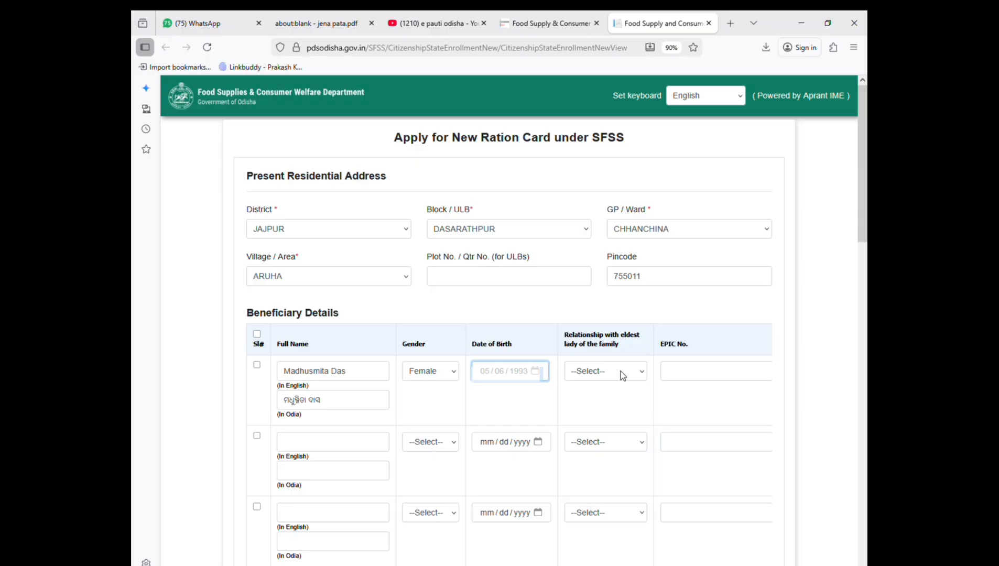
pyautogui.click(620, 371)
pyautogui.click(621, 370)
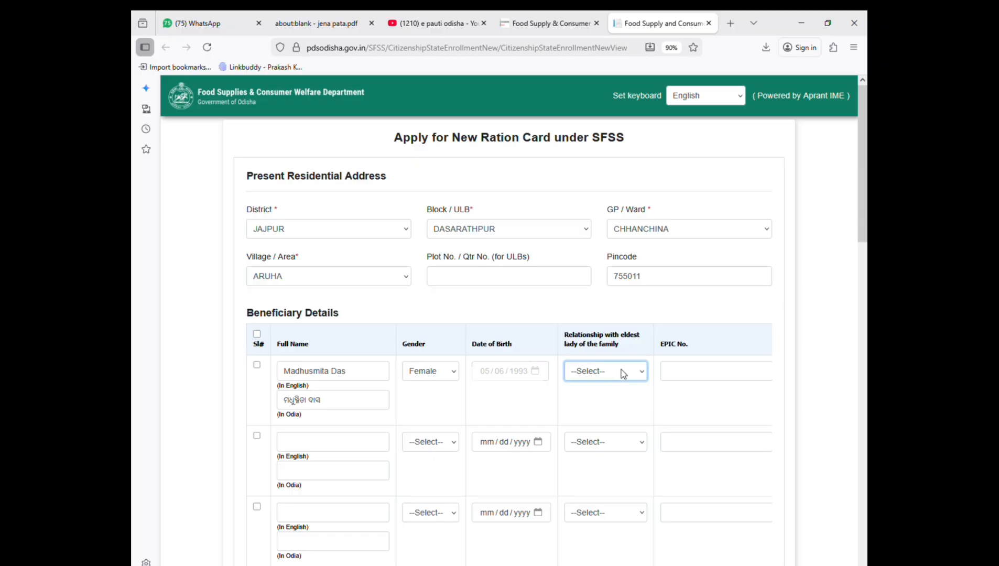
pyautogui.click(621, 370)
pyautogui.click(620, 370)
pyautogui.click(621, 371)
pyautogui.click(621, 371)
pyautogui.press('Down')
pyautogui.click(688, 379)
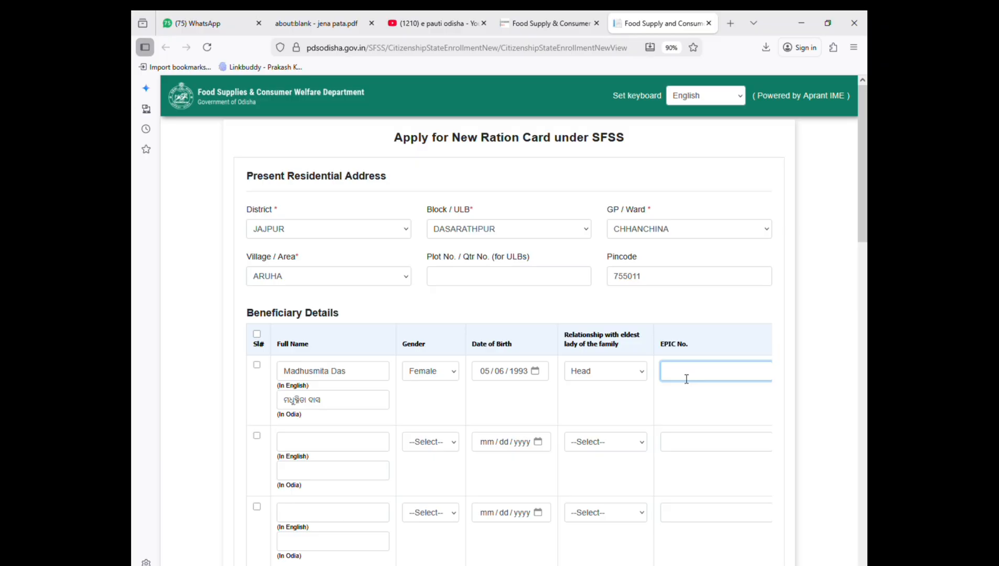
# Step: Fill in the first member's father's name in English and reuse it in the Odia field
pyautogui.press('Tab')
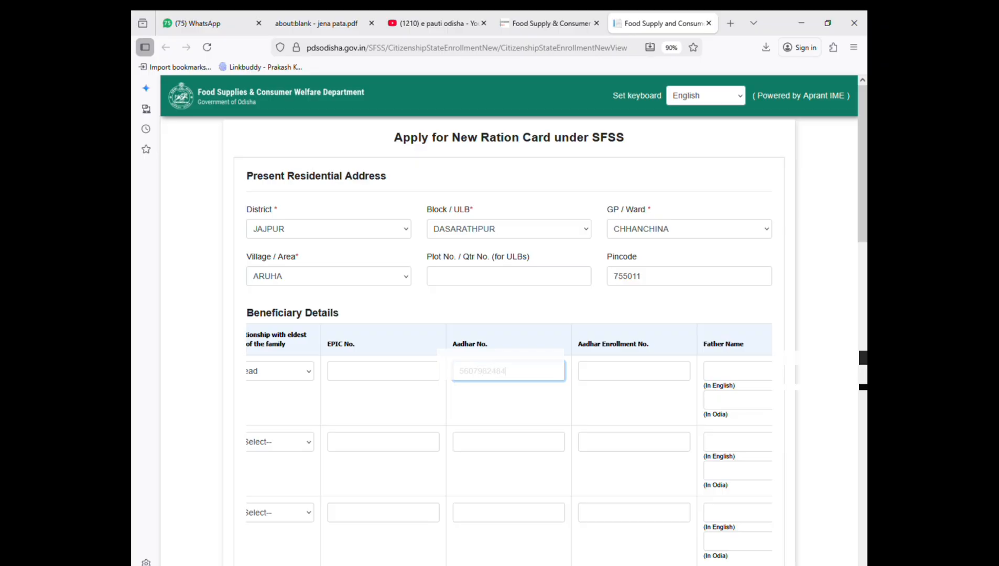
pyautogui.write('07')
pyautogui.click(689, 375)
pyautogui.click(762, 378)
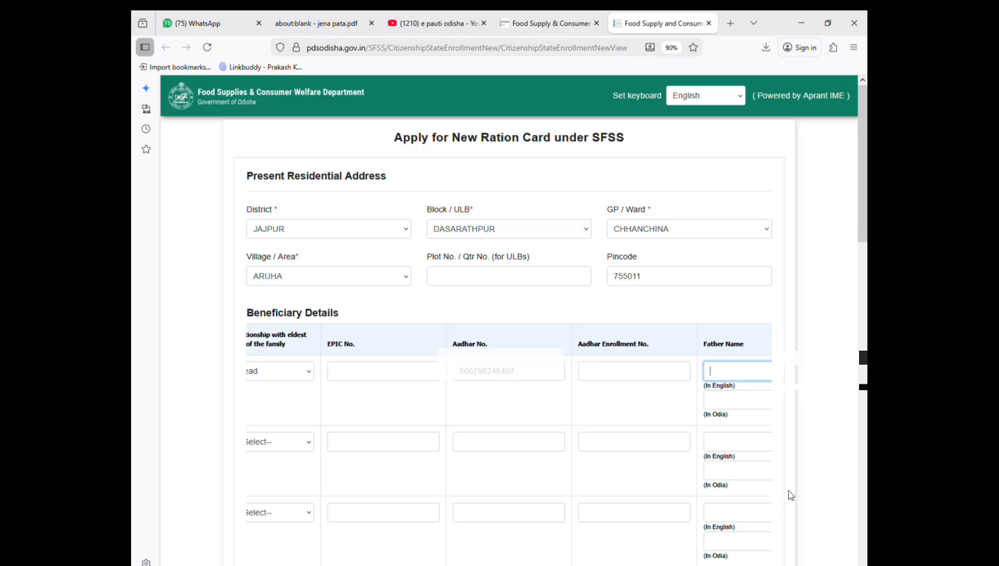
pyautogui.moveTo(709, 372); pyautogui.dragTo(756, 368)
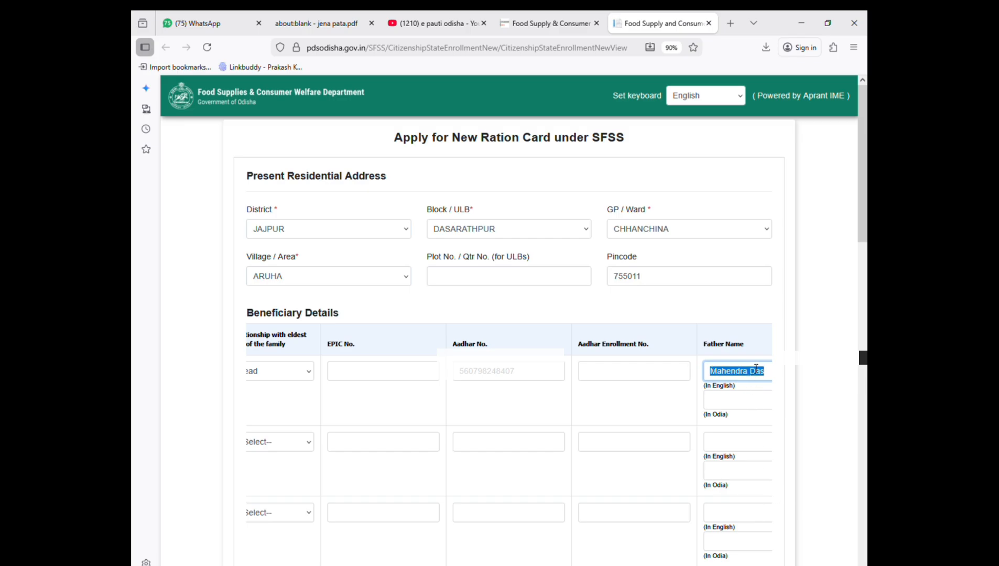
pyautogui.hotkey('ctrl', 'c')
pyautogui.click(754, 401)
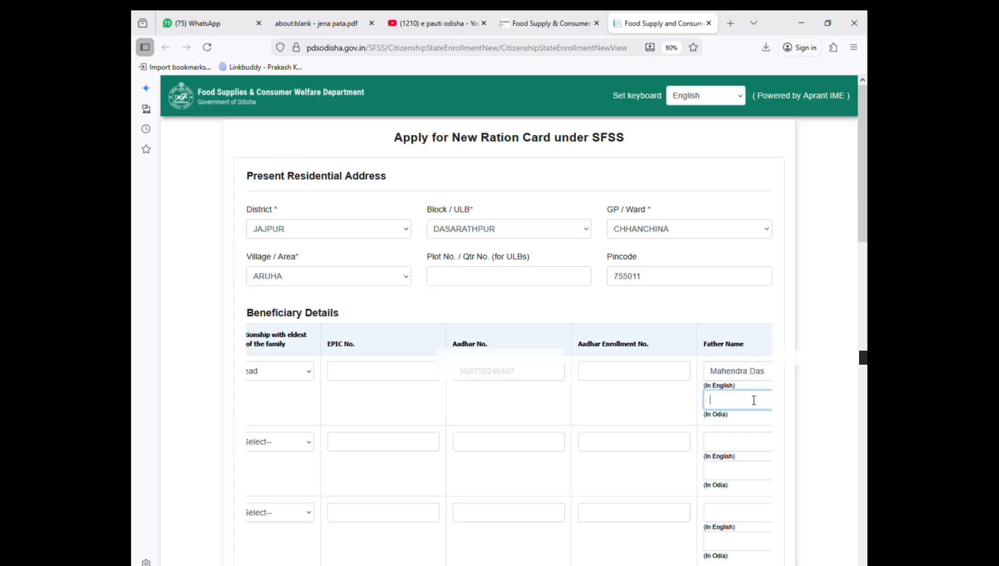
pyautogui.hotkey('ctrl', 'v')
# Step: Enter the spouse's name in English and Odia, then move past Special Case
pyautogui.press('Tab')
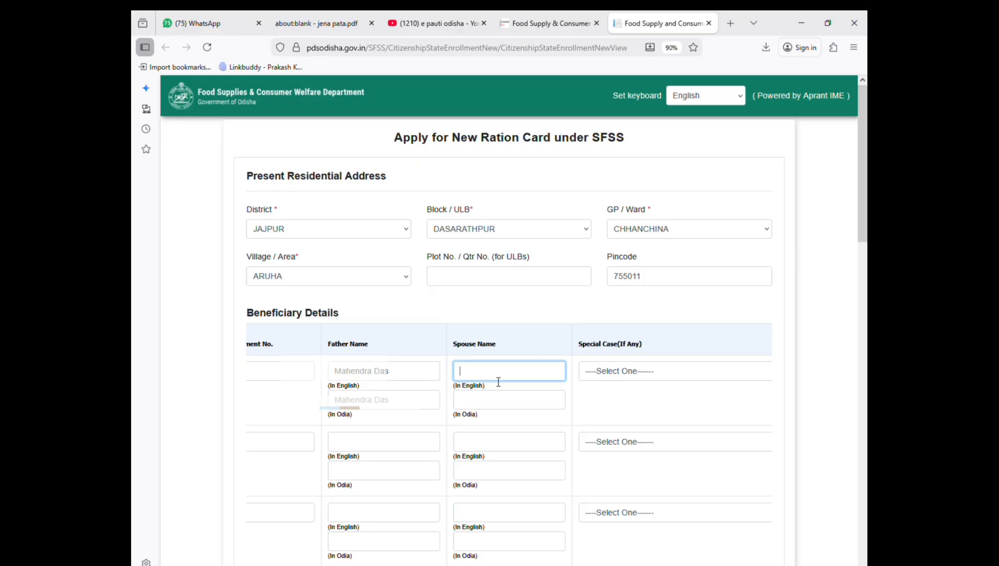
pyautogui.hotkey('ctrl', 'v')
pyautogui.press('Tab')
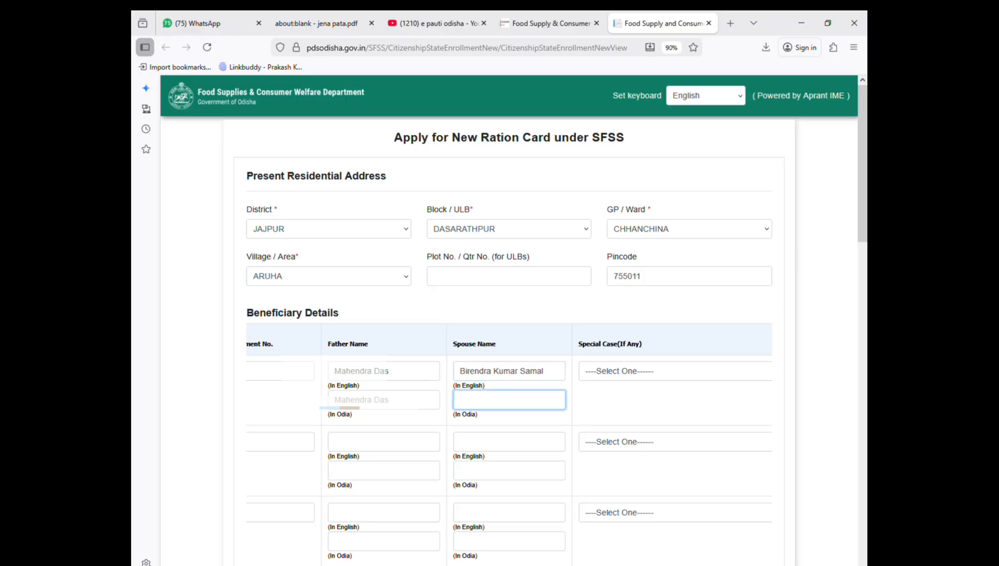
pyautogui.press('Tab')
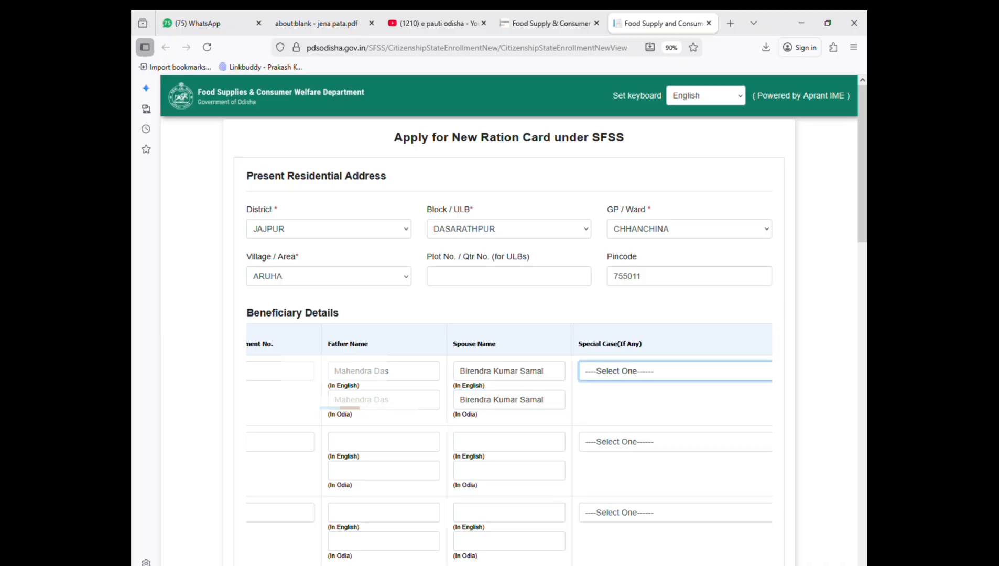
pyautogui.press('Tab')
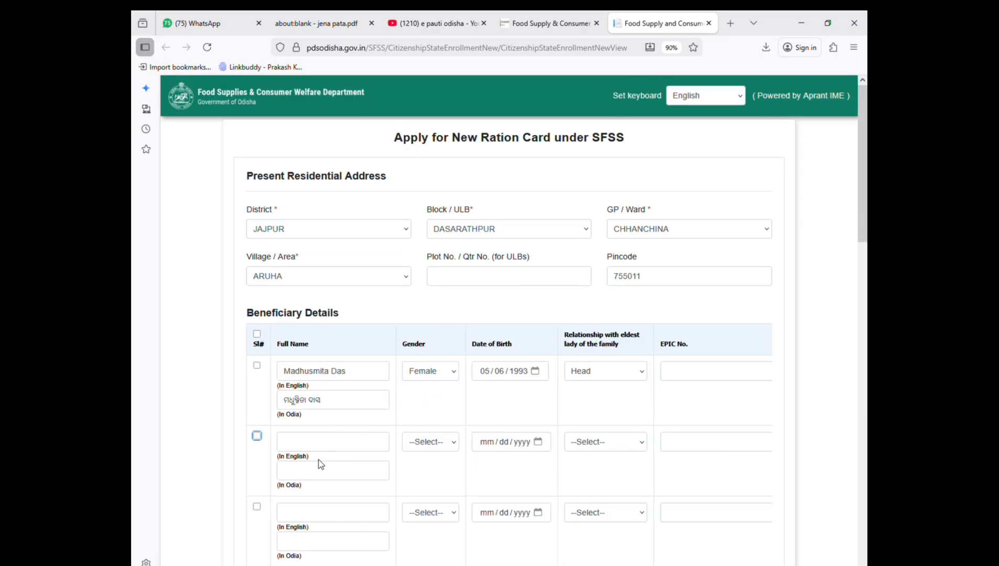
pyautogui.hotkey('shift', 'Tab')
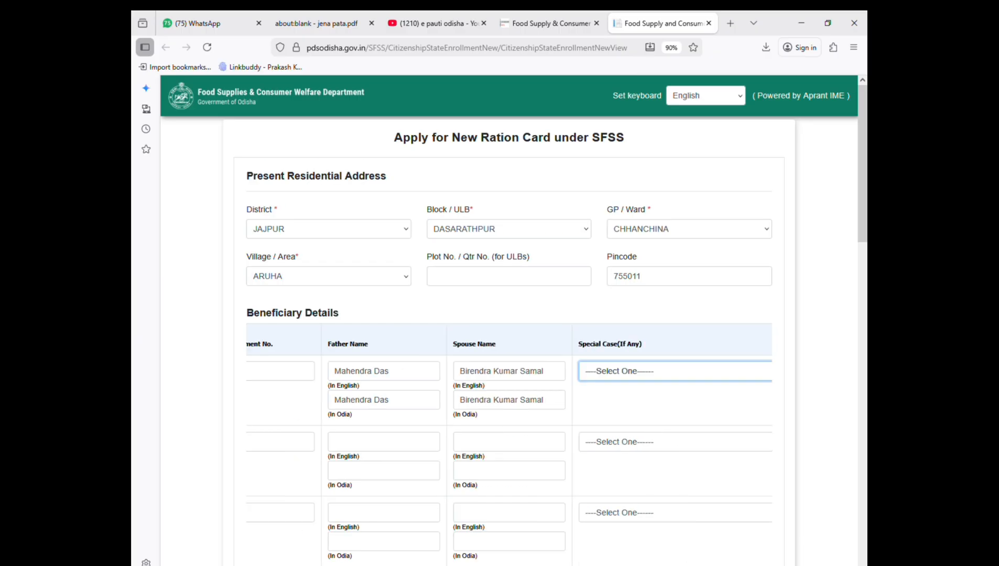
pyautogui.press('Tab')
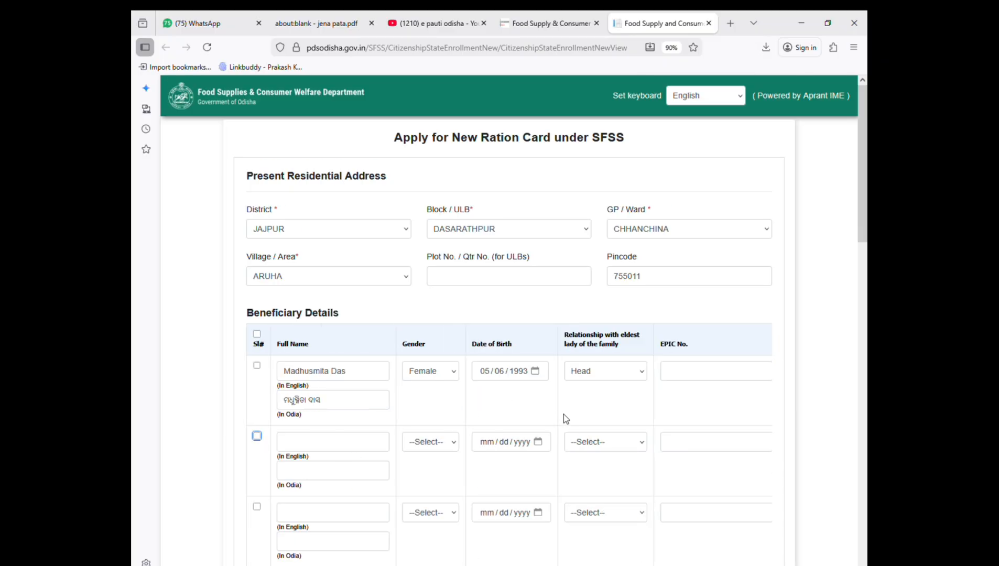
pyautogui.hotkey('shift', 'Tab')
pyautogui.press('Tab')
# Step: Under Other Info, pick Rice FPS 1305P073 and inclusion criterion 'Dependent on daily wage labour'
pyautogui.scroll(-15, 422, 454)
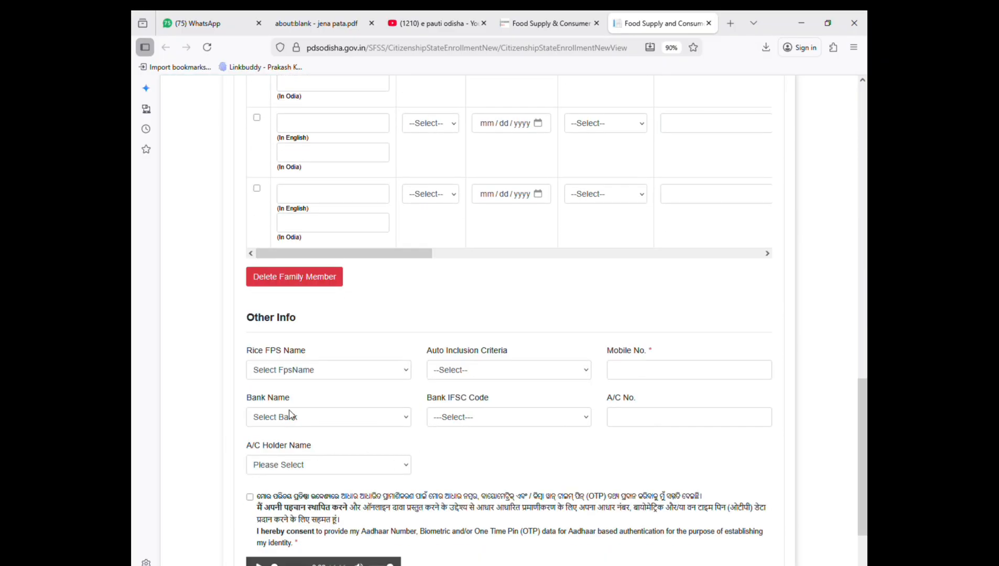
pyautogui.click(299, 372)
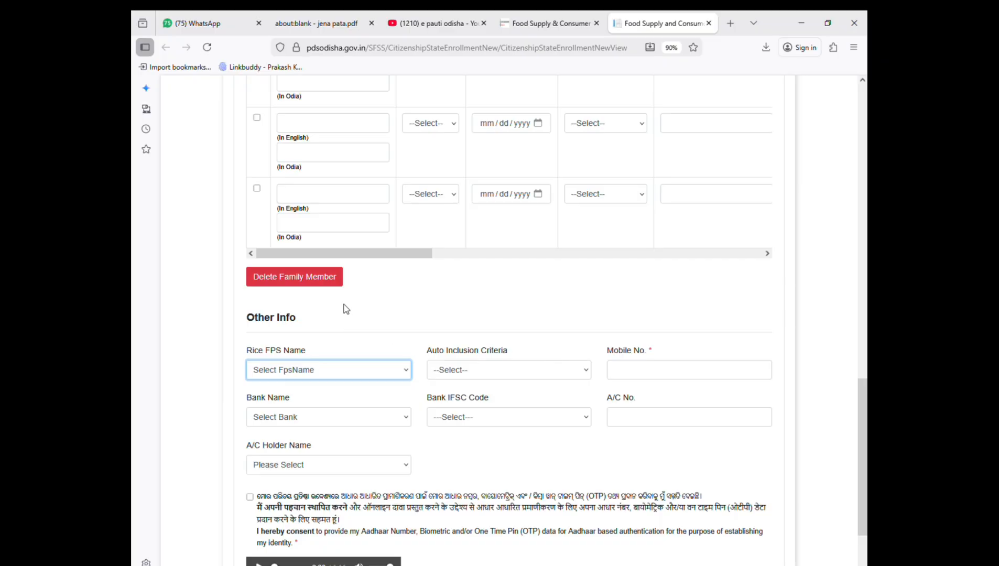
pyautogui.press('Down')
pyautogui.press('Tab')
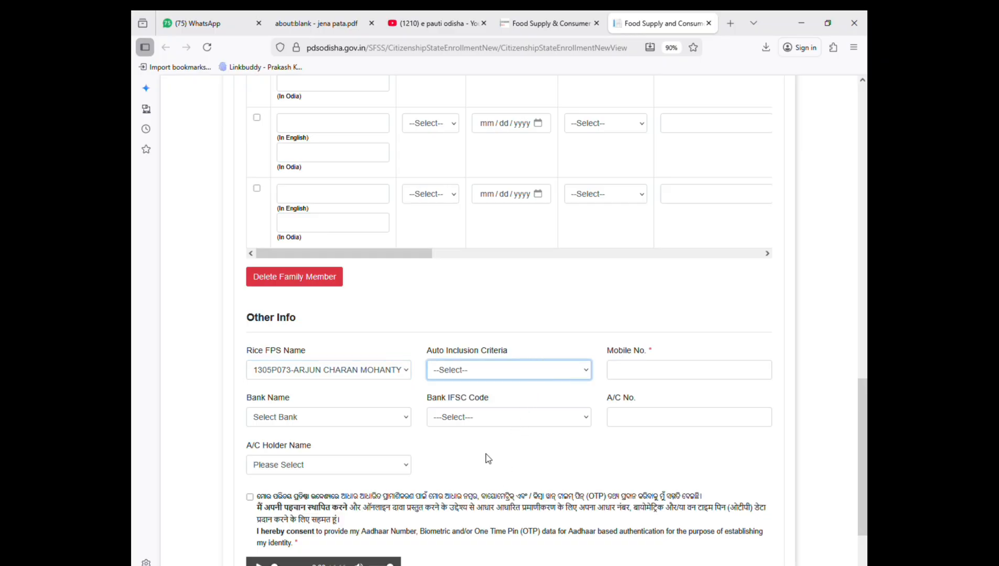
pyautogui.click(515, 530)
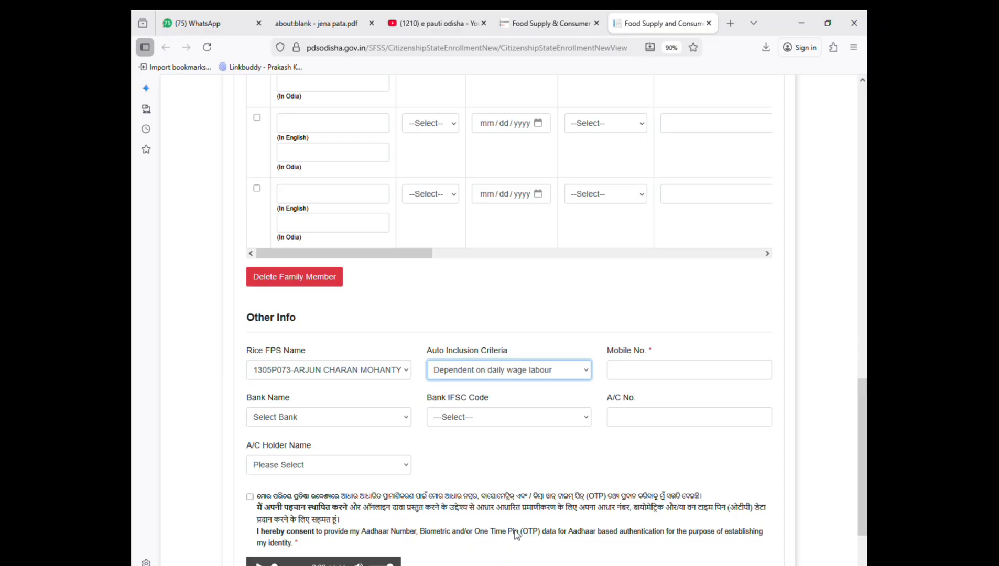
pyautogui.click(695, 373)
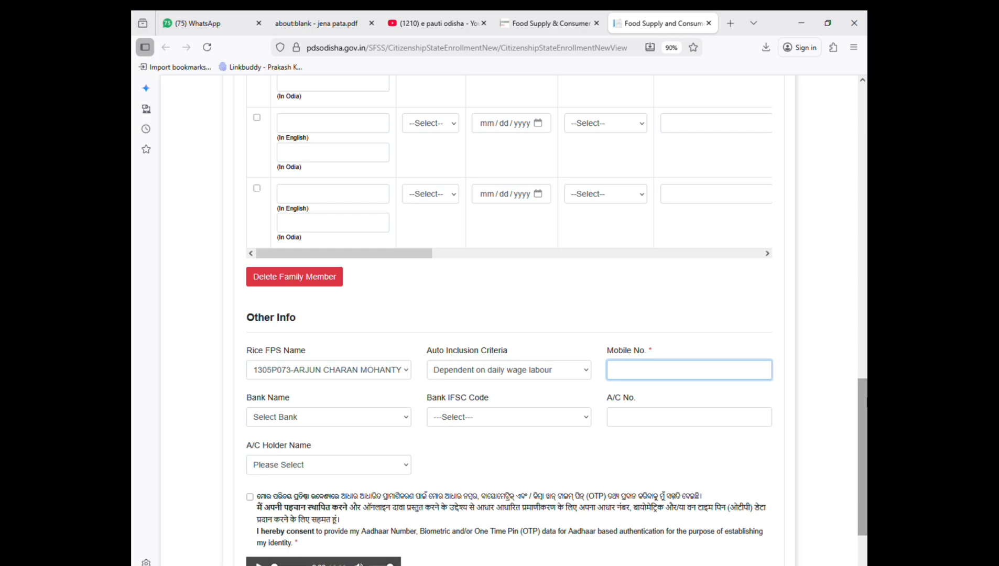
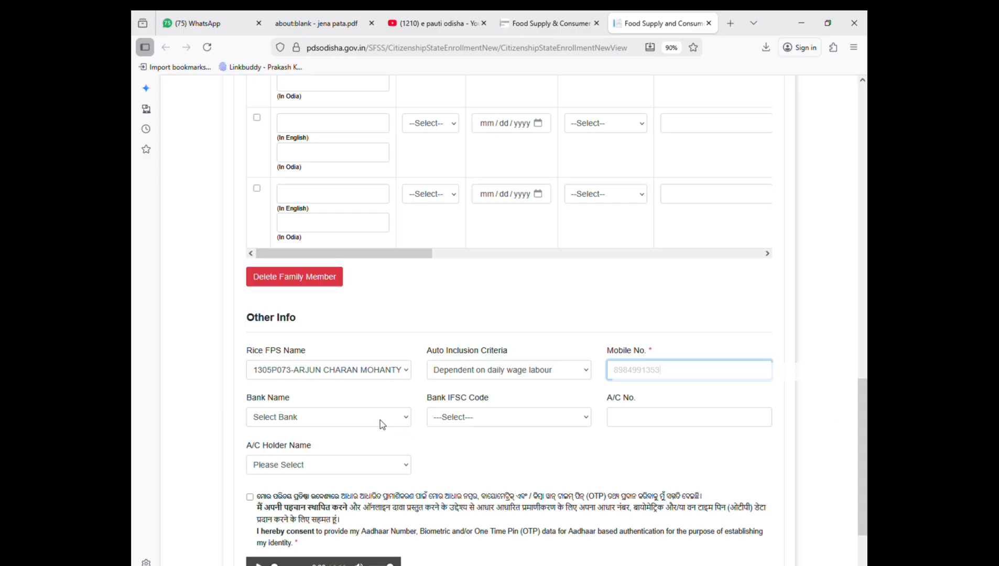
# Step: Enter the applicant's mobile number and select PUNJAB NATIONAL BANK-Kanikapada as the bank
pyautogui.press('Tab')
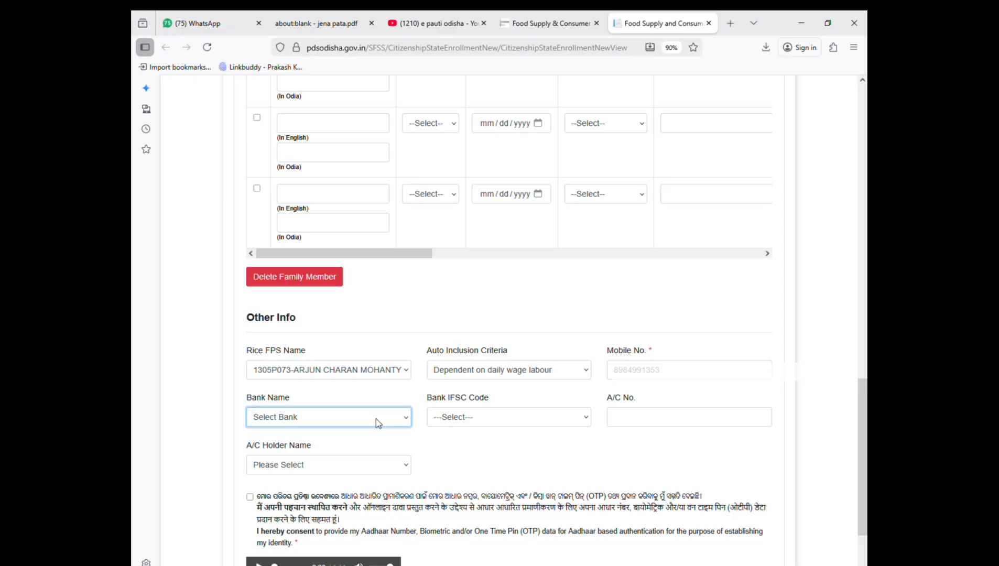
pyautogui.press('p')
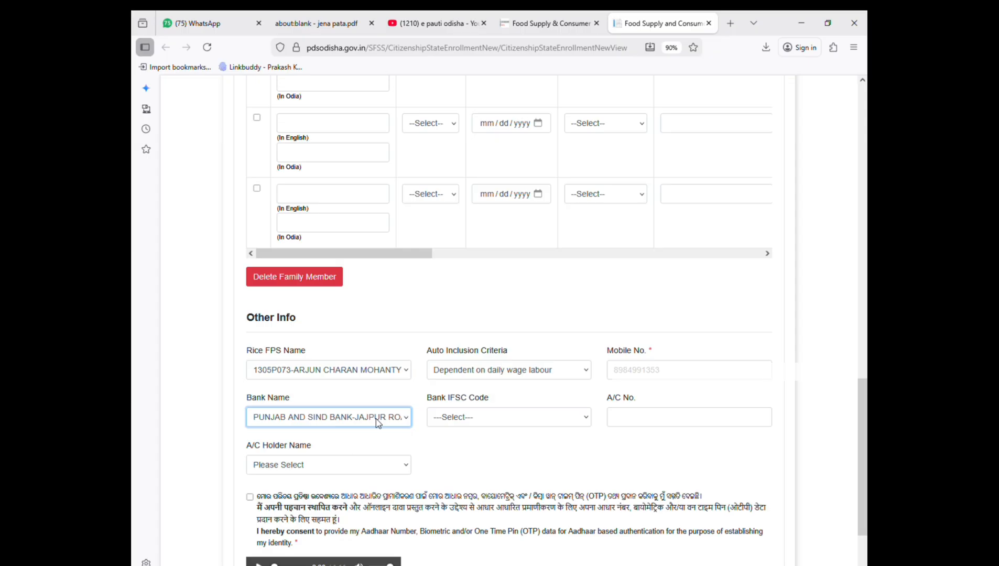
pyautogui.press('p')
pyautogui.press('Down')
pyautogui.press('Down')
pyautogui.press('Down')
pyautogui.press('Down')
pyautogui.press('Down')
pyautogui.press('Down')
pyautogui.press('Down')
pyautogui.press('Down')
pyautogui.press('Down')
pyautogui.press('Down')
# Step: Enter the bank account number and select the applicant as A/C Holder Name
pyautogui.click(661, 419)
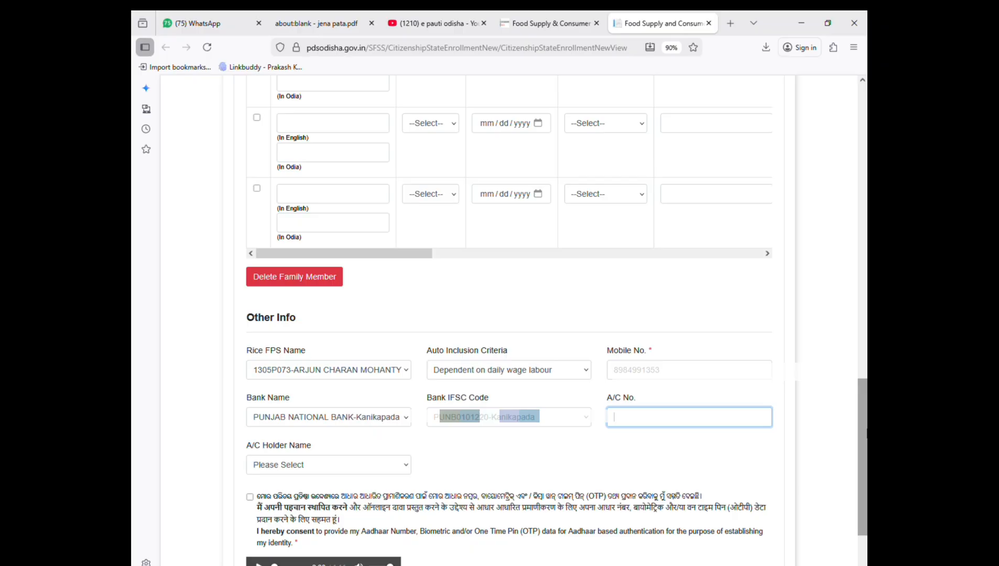
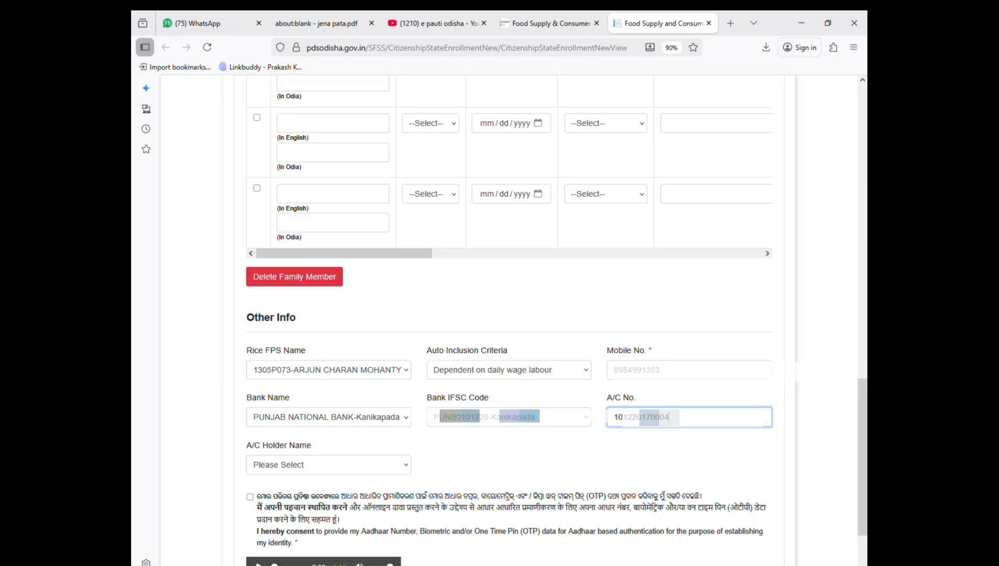
pyautogui.press('Tab')
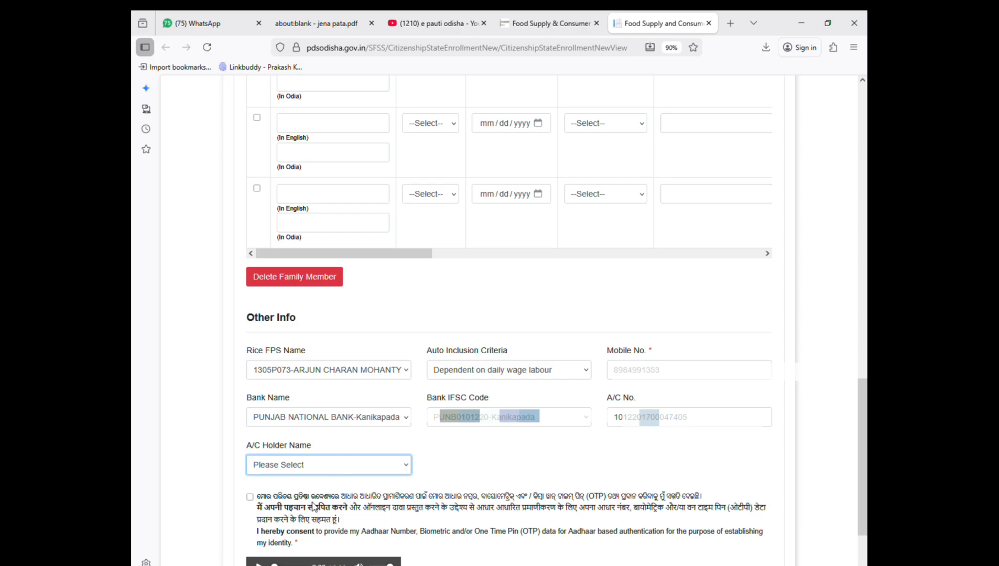
pyautogui.press('Down')
pyautogui.press('Up')
pyautogui.press('Down')
pyautogui.press('Up')
pyautogui.press('Down')
pyautogui.press('Up')
pyautogui.press('Down')
pyautogui.press('Up')
pyautogui.press('Down')
pyautogui.press('Up')
pyautogui.press('Down')
pyautogui.press('Up')
pyautogui.press('Down')
pyautogui.press('Up')
pyautogui.press('Down')
pyautogui.press('Up')
pyautogui.press('Down')
pyautogui.press('Up')
pyautogui.press('Down')
# Step: Tick Aadhaar authentication consent, save the application, confirm success, and open the acknowledgement receipt
pyautogui.click(249, 496)
pyautogui.scroll(-2, 315, 525)
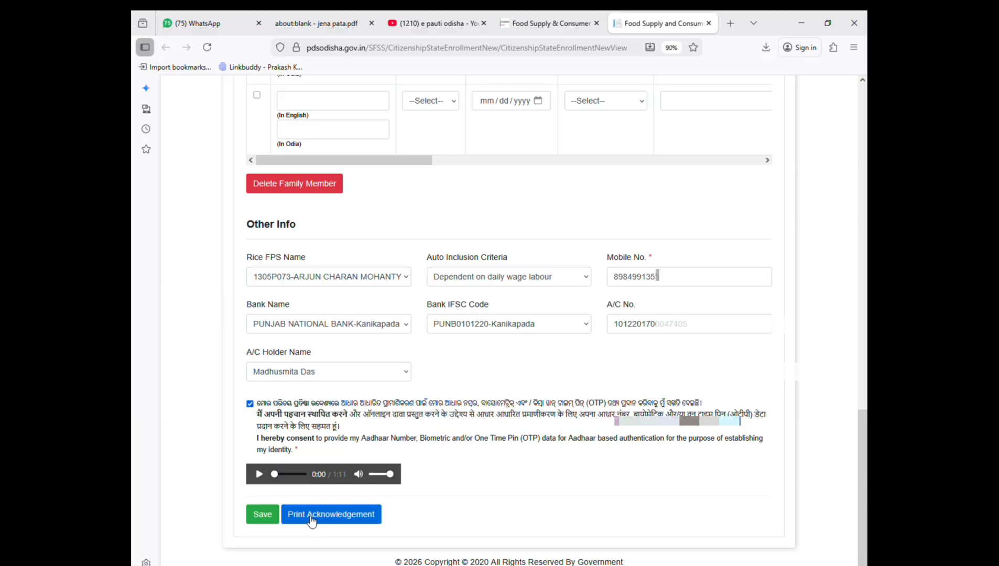
pyautogui.click(272, 515)
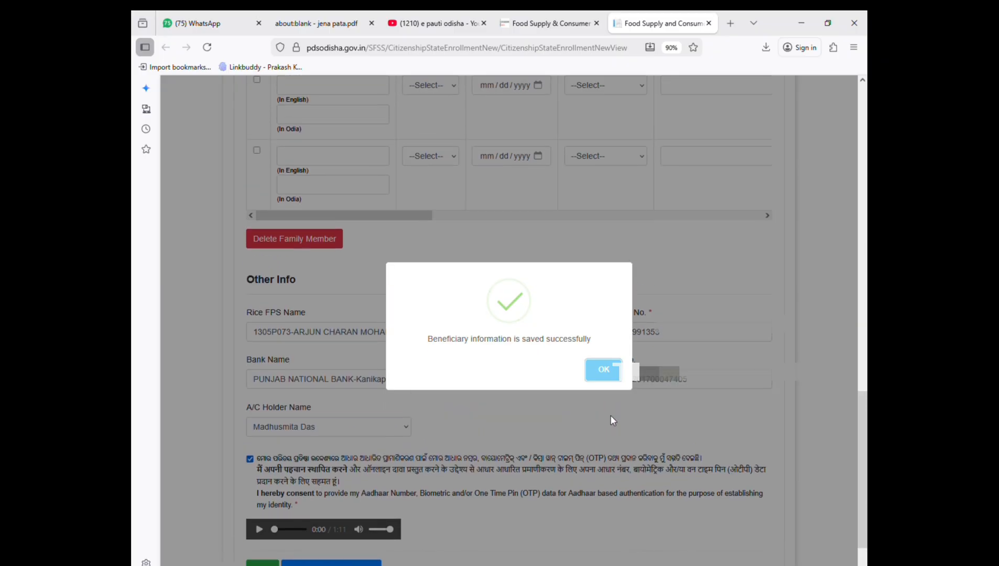
pyautogui.click(604, 369)
pyautogui.scroll(-1, 334, 519)
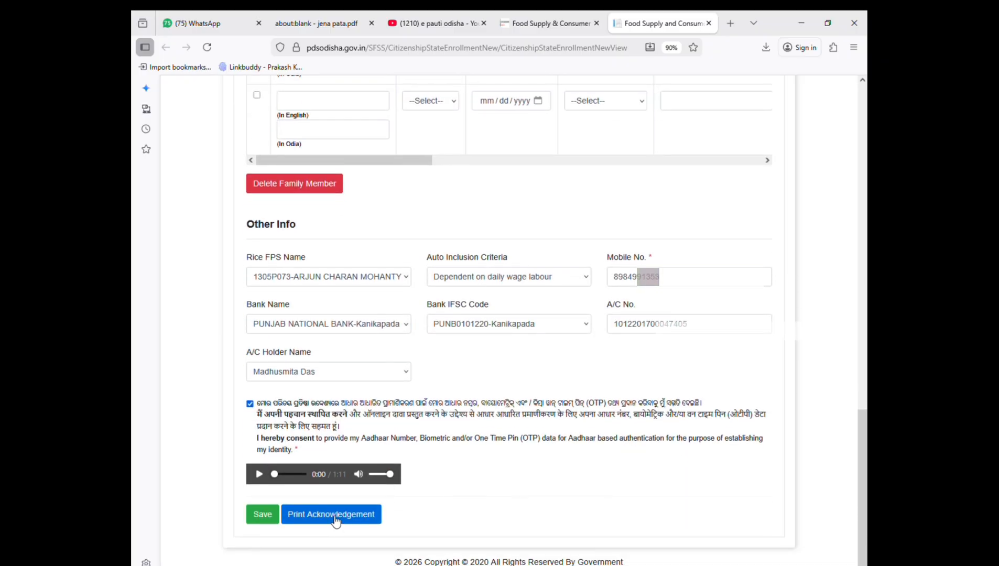
pyautogui.click(334, 515)
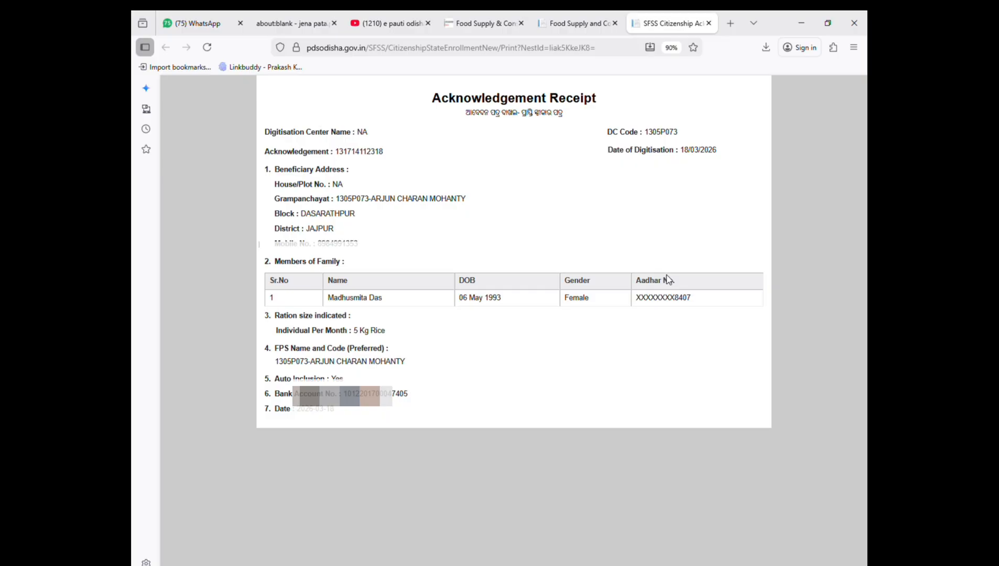
# Step: Print only the current page of the acknowledgement receipt on the EPSON L3210
pyautogui.moveTo(432, 100); pyautogui.dragTo(607, 127)
pyautogui.click(603, 173)
pyautogui.hotkey('ctrl', 'p')
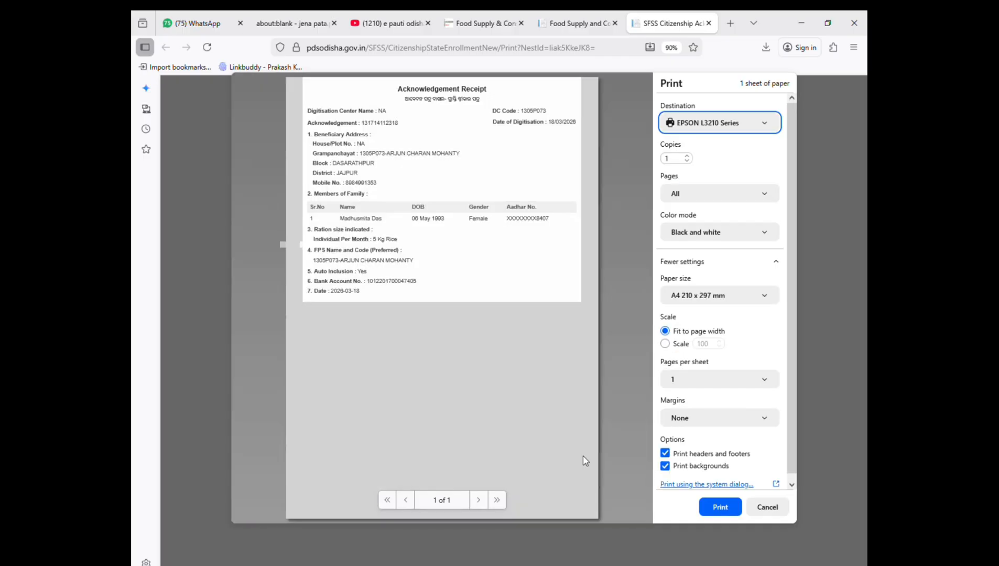
pyautogui.click(718, 203)
pyautogui.click(701, 232)
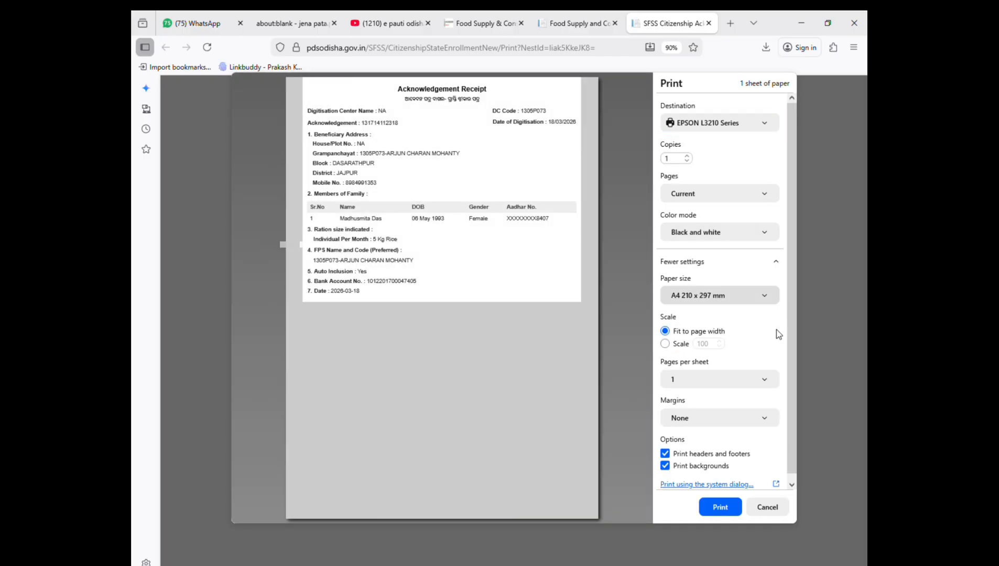
pyautogui.click(721, 507)
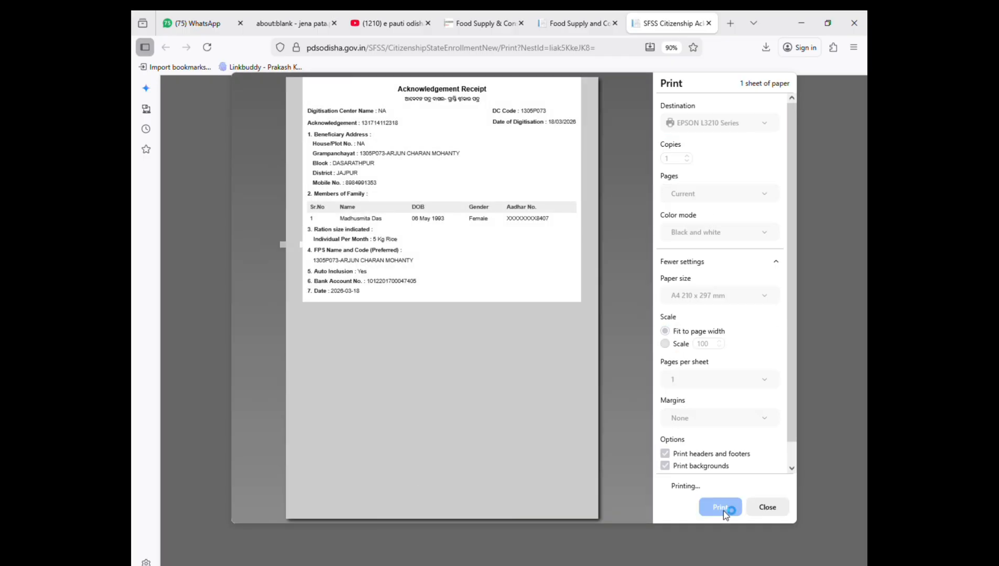